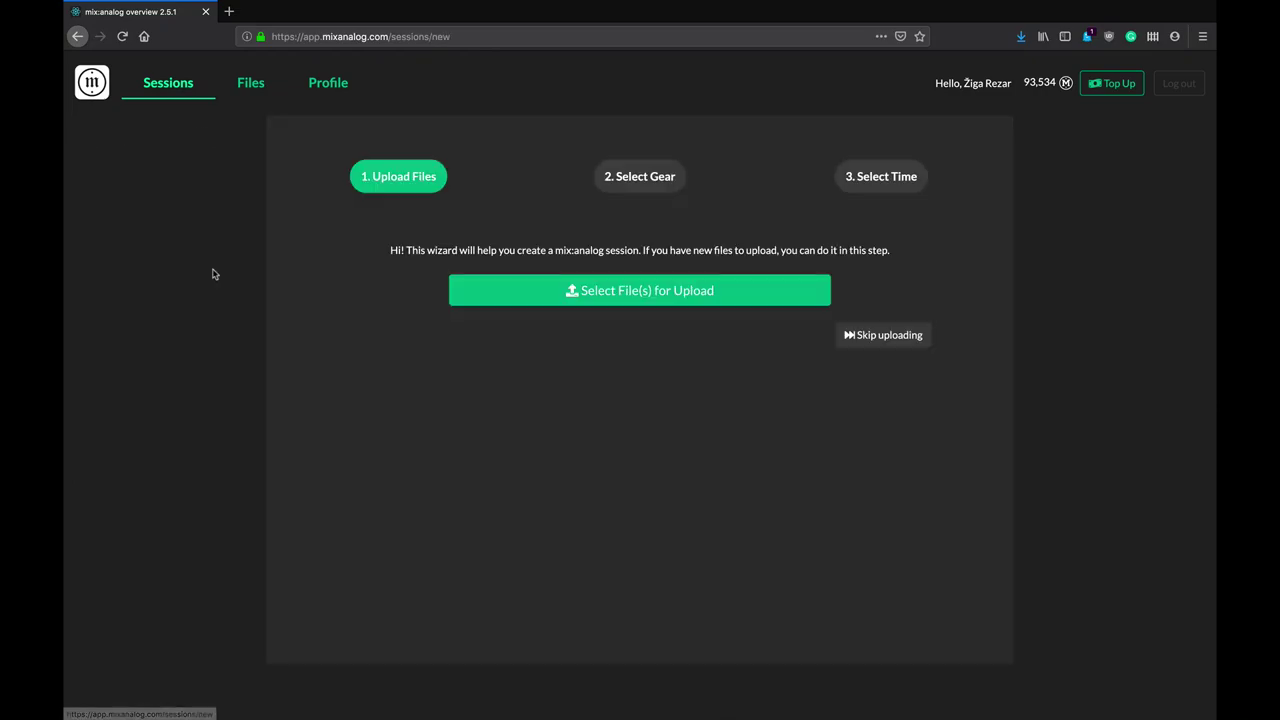
Reserve a 60-minute Audio Destruction Unit session for today with the confirmation e-mail turned off
{"action": "left_click", "coordinate": [614, 182]}
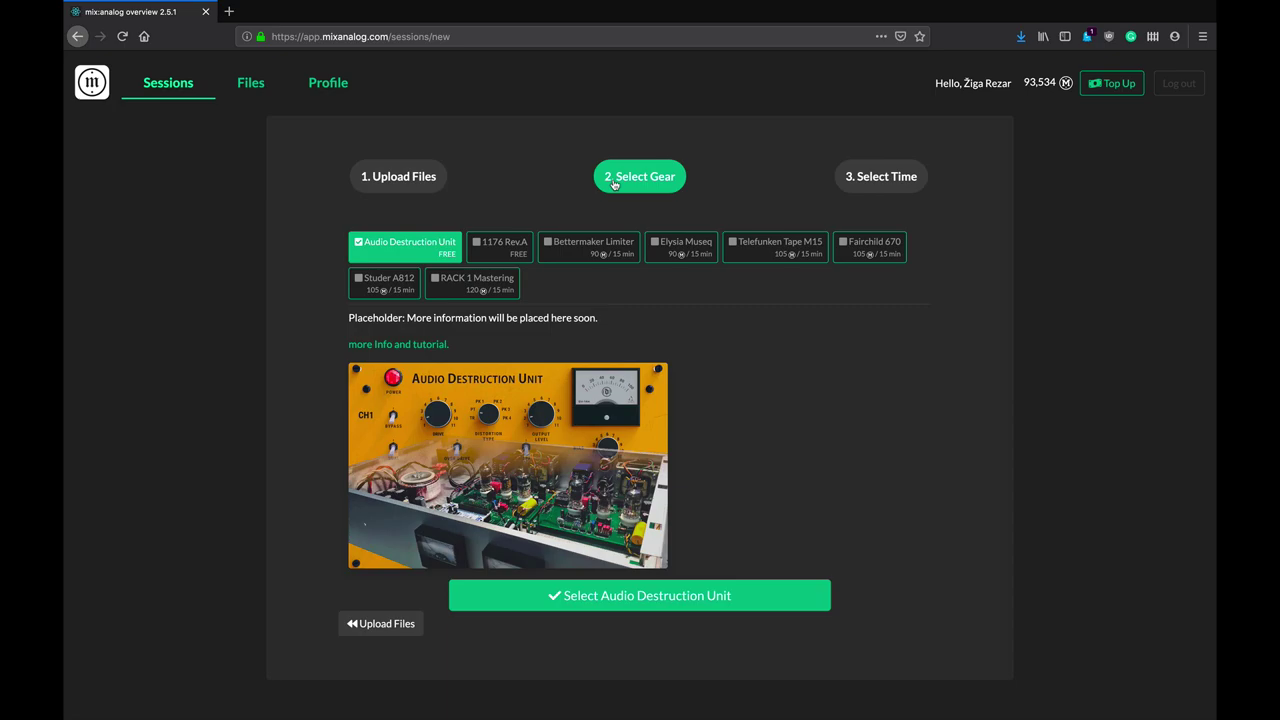
{"action": "left_click", "coordinate": [674, 594]}
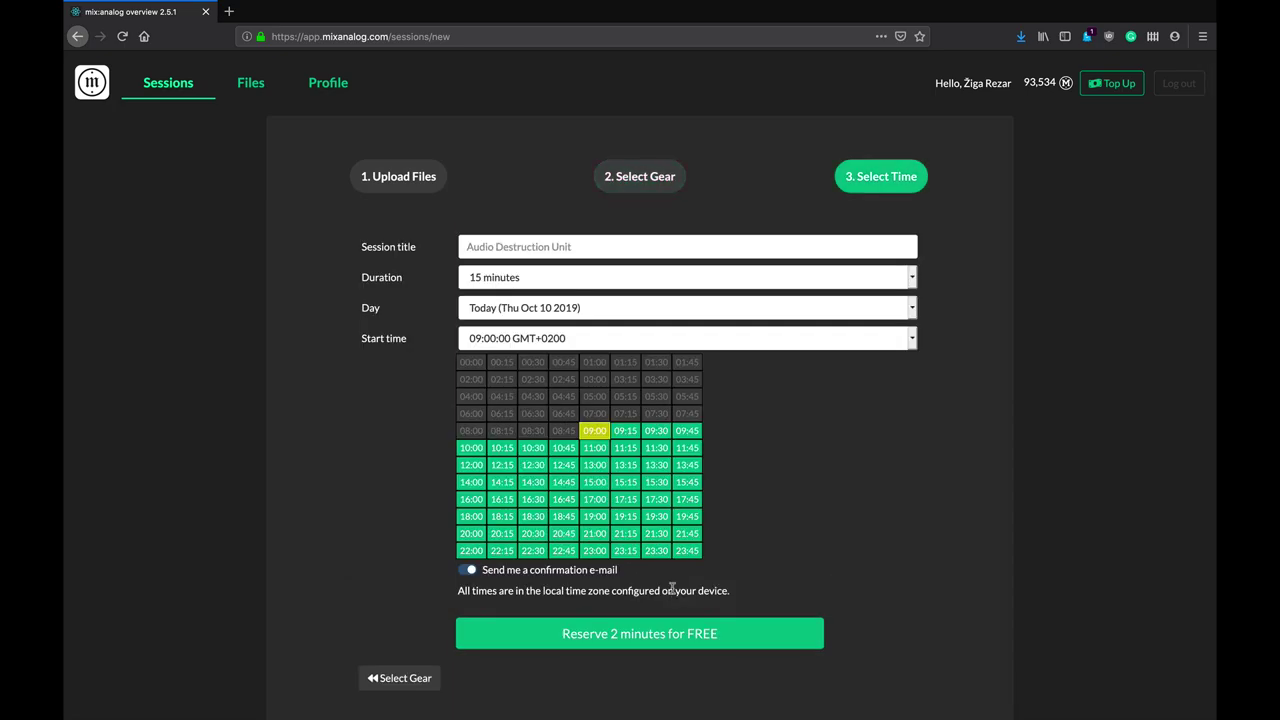
{"action": "left_click", "coordinate": [558, 279]}
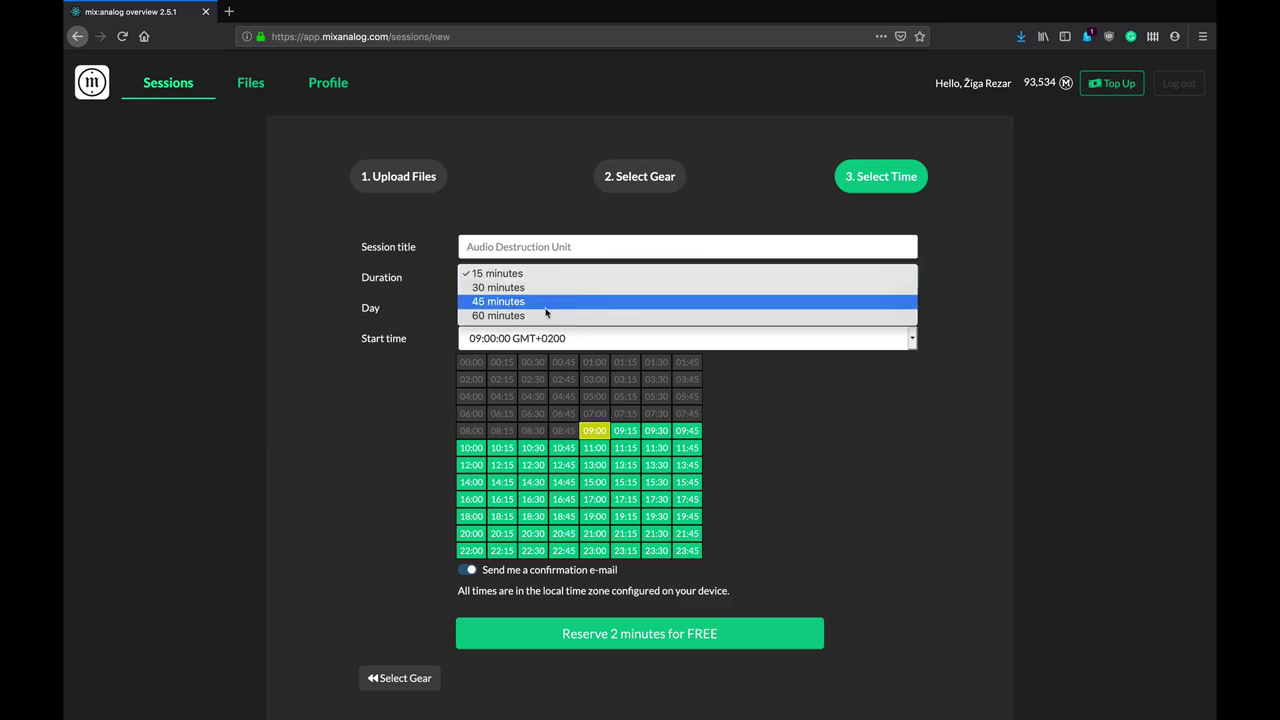
{"action": "left_click", "coordinate": [541, 316]}
{"action": "left_click", "coordinate": [467, 570]}
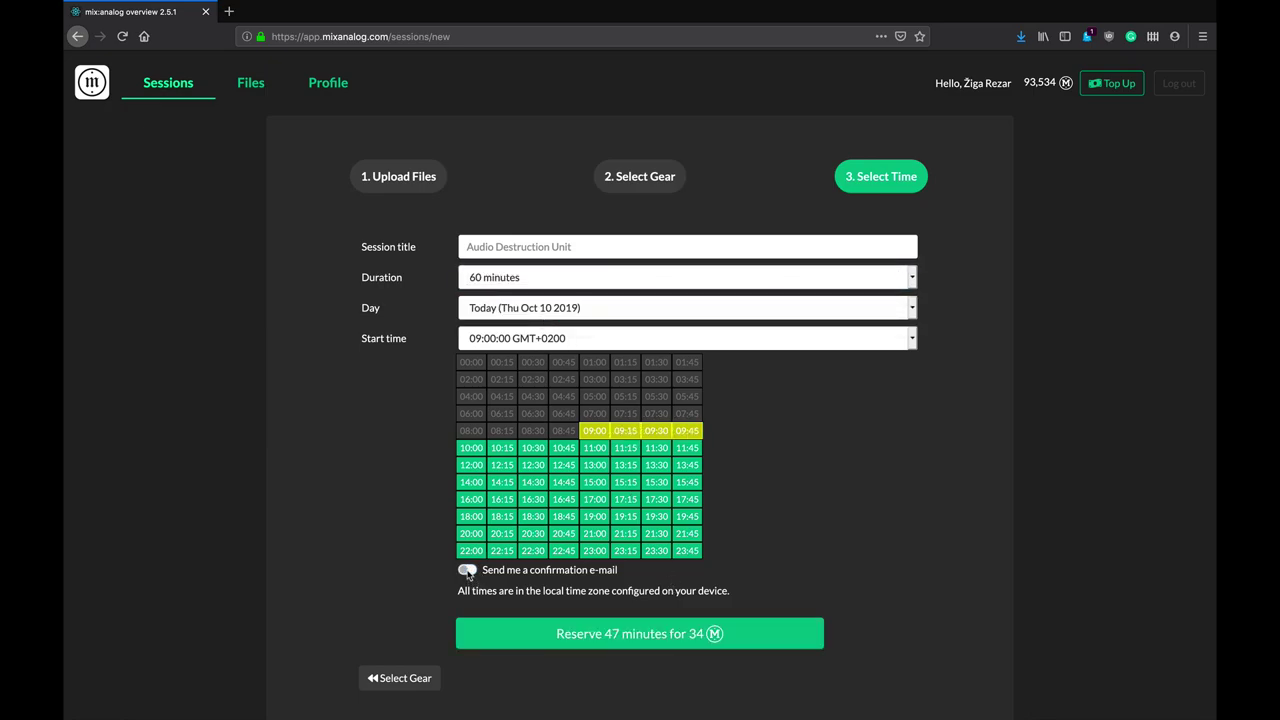
{"action": "left_click", "coordinate": [657, 632]}
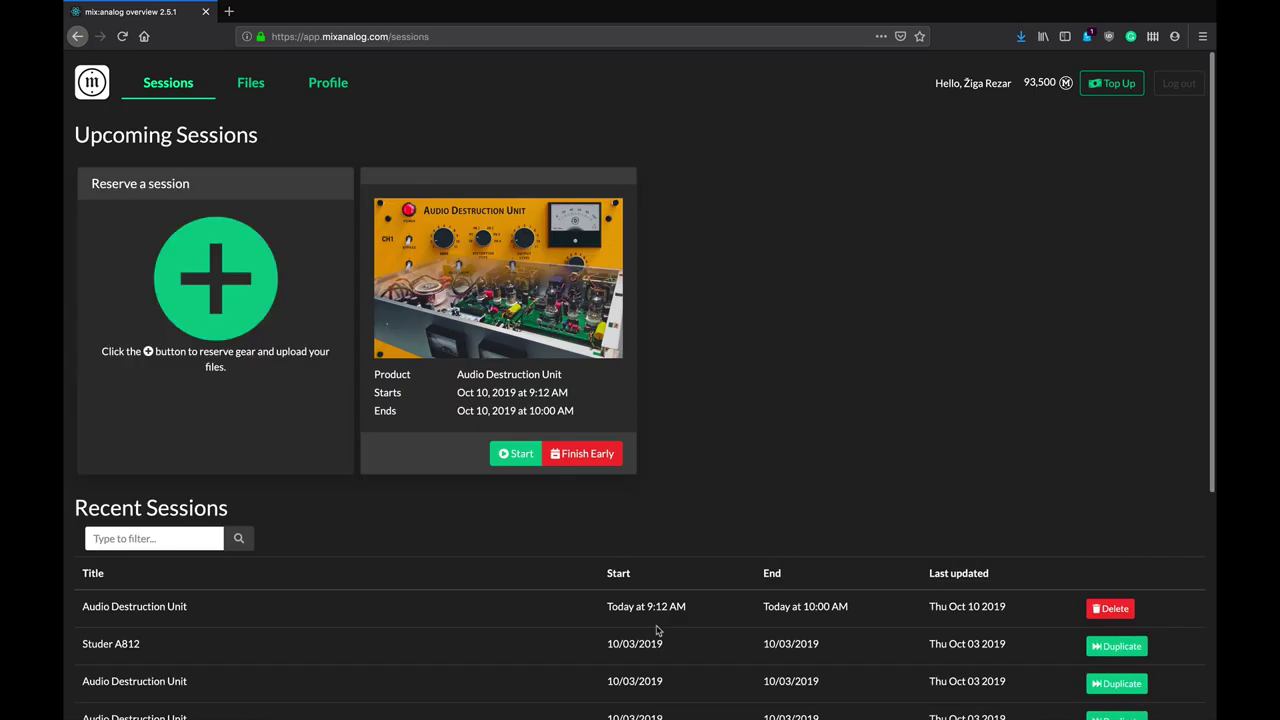
Start the booked session and set the streaming UI Scale to 120 %
{"action": "left_click", "coordinate": [518, 456]}
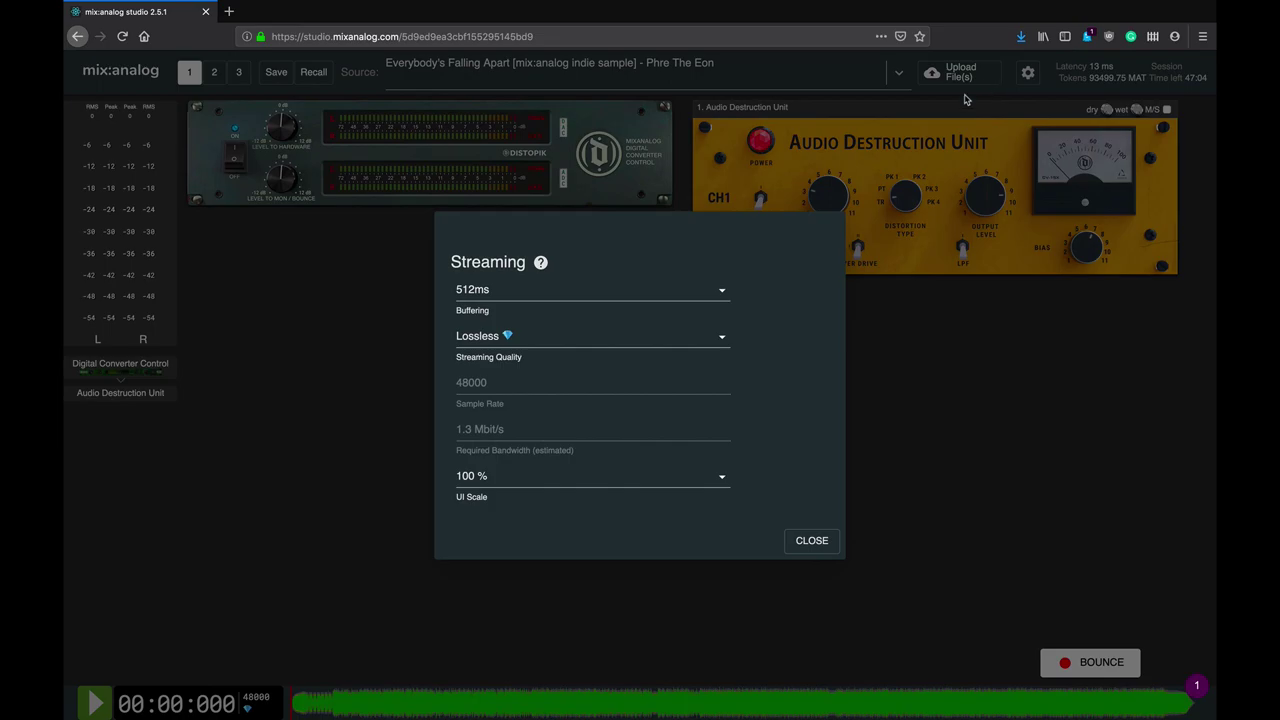
{"action": "left_click", "coordinate": [1028, 72]}
{"action": "left_click", "coordinate": [714, 478]}
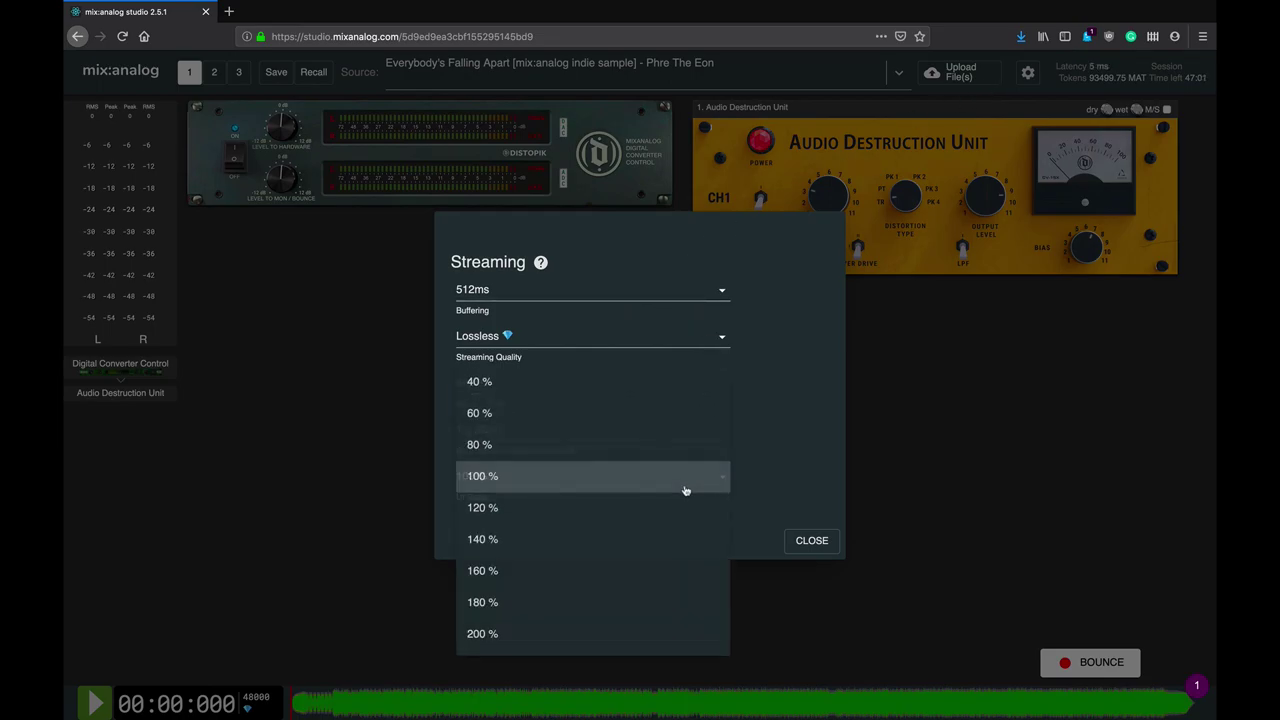
{"action": "left_click", "coordinate": [609, 518]}
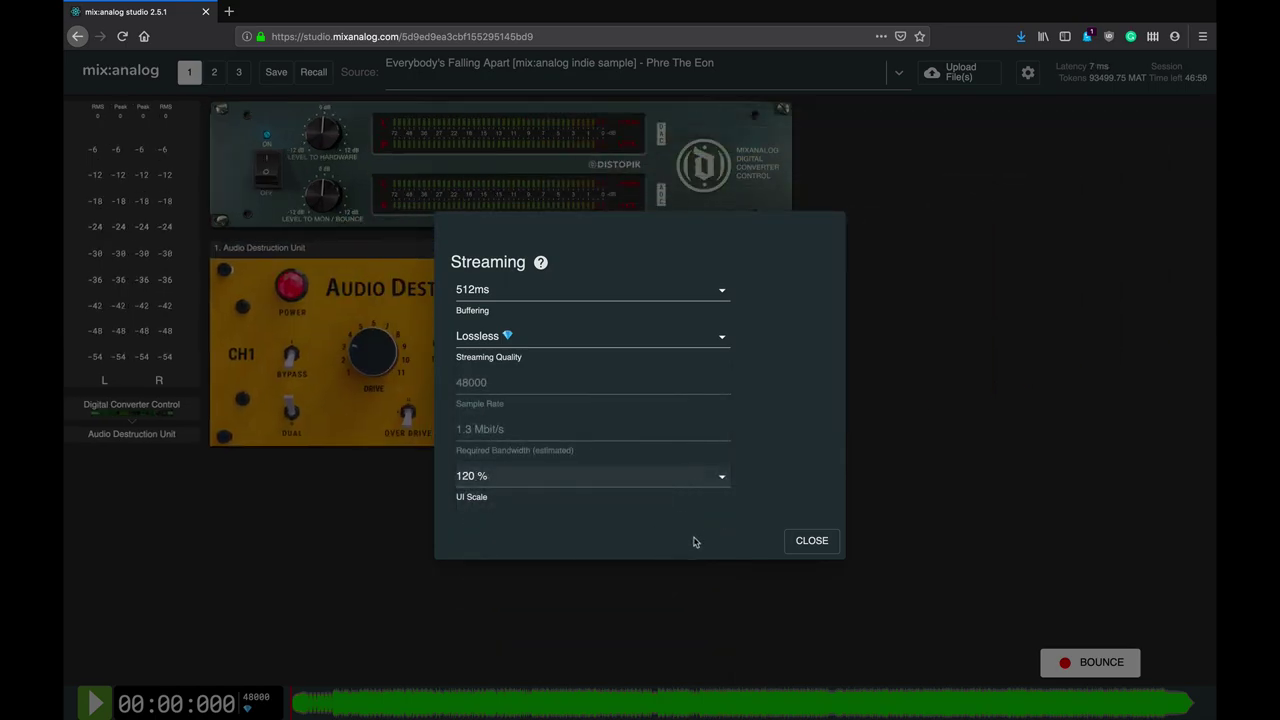
{"action": "left_click", "coordinate": [815, 550]}
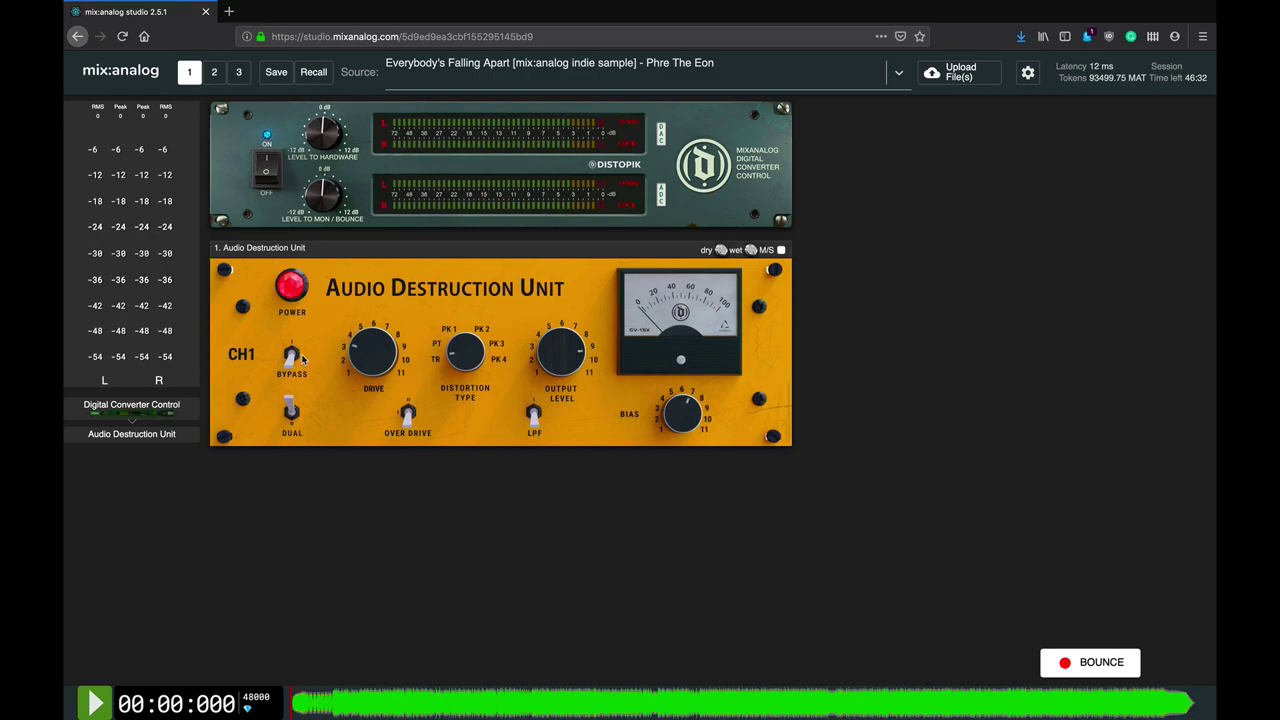
{"action": "left_click", "coordinate": [292, 410]}
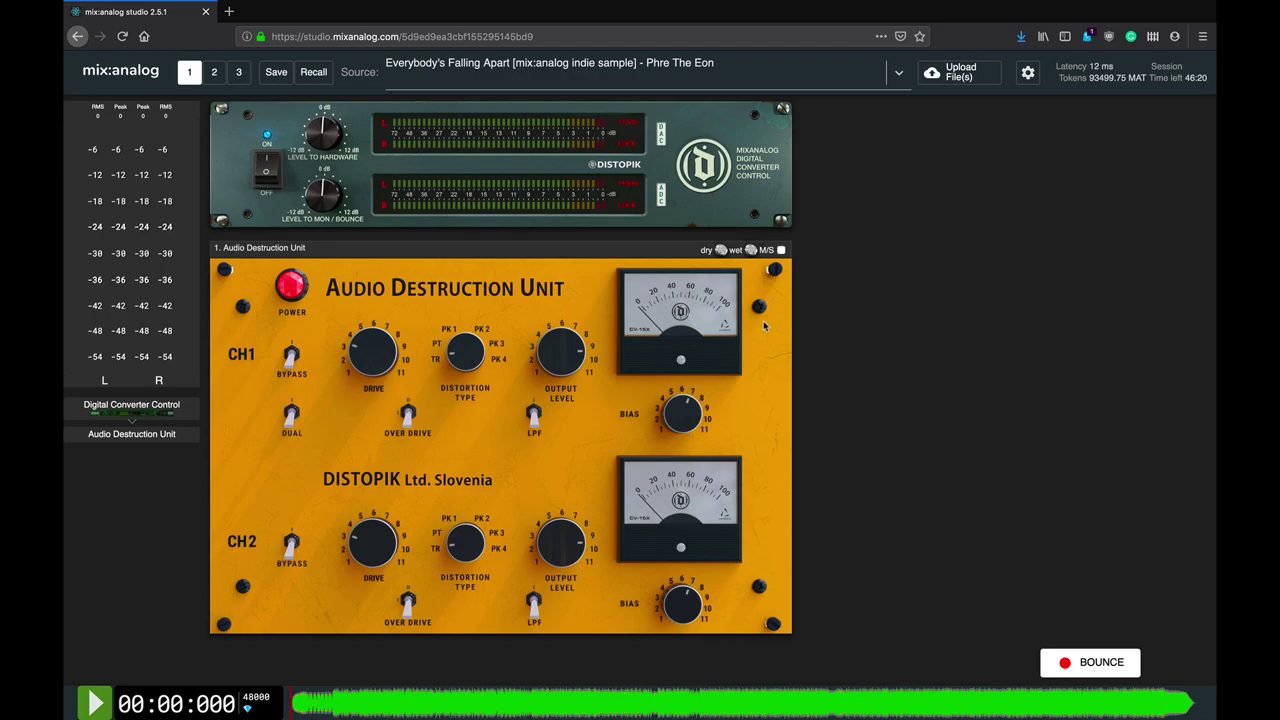
{"action": "left_click", "coordinate": [782, 251]}
{"action": "left_click", "coordinate": [782, 251]}
{"action": "left_click", "coordinate": [291, 411]}
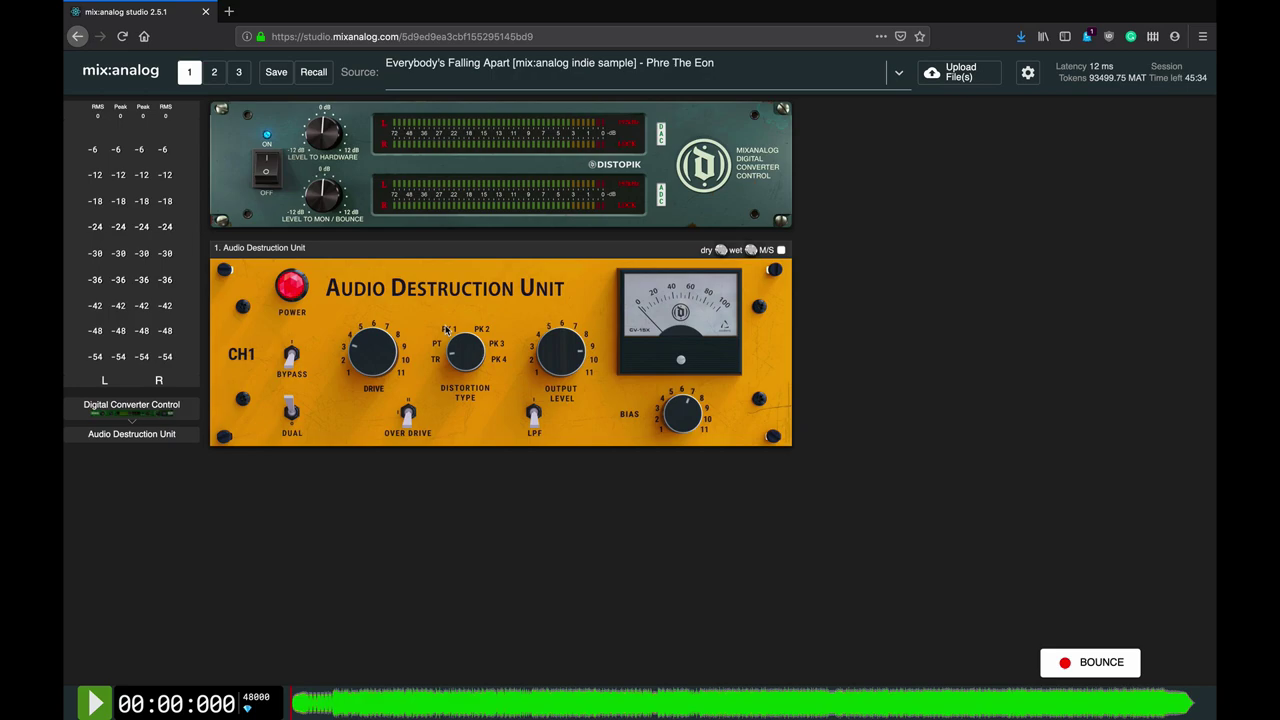
Flip the LPF on and back off, then play Everybody's Falling Apart through the unit
{"action": "left_click", "coordinate": [533, 414]}
{"action": "left_click", "coordinate": [533, 414]}
{"action": "left_click", "coordinate": [95, 703]}
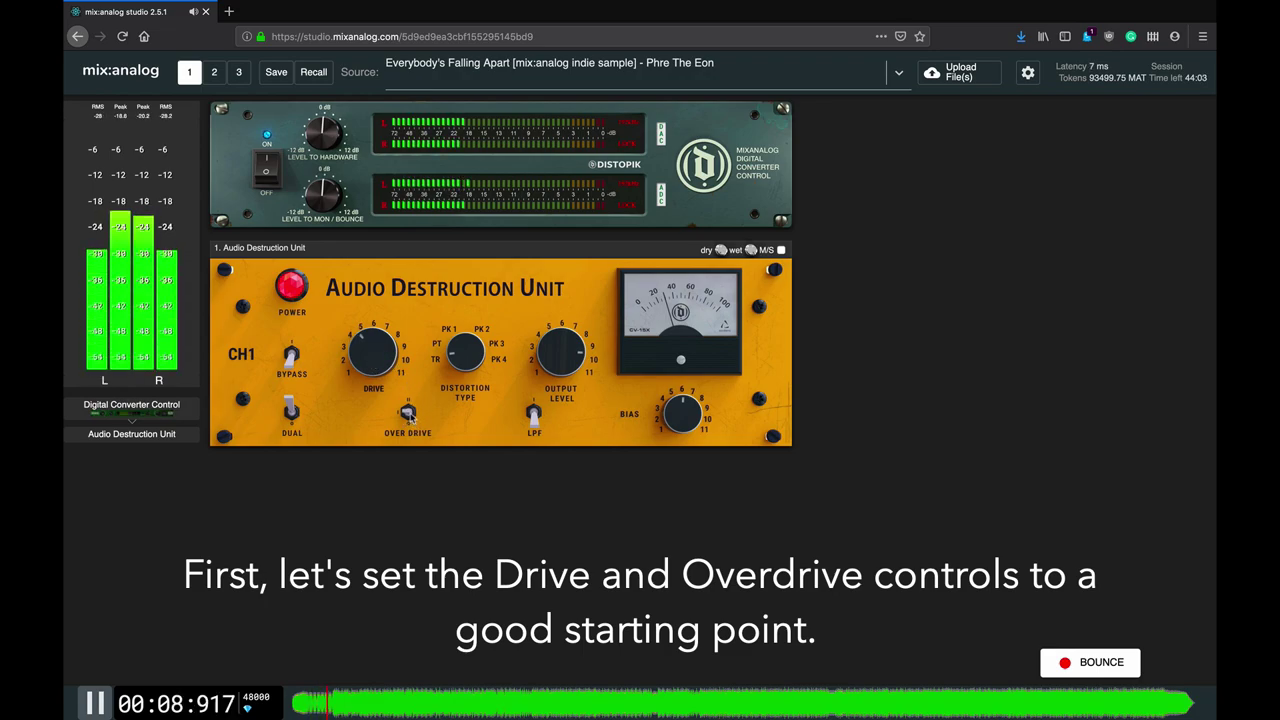
Try the OVER DRIVE toggle settings and turn the BIAS knob toward noon
{"action": "left_click", "coordinate": [408, 412]}
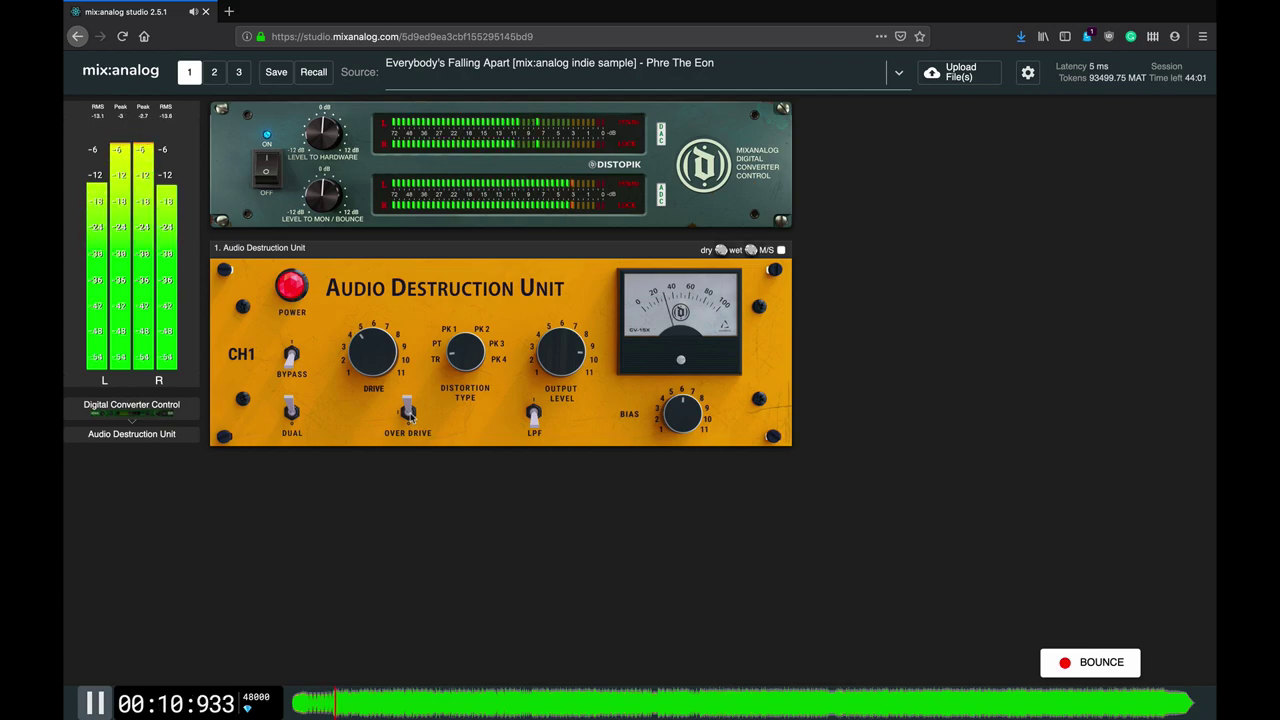
{"action": "left_click", "coordinate": [409, 414]}
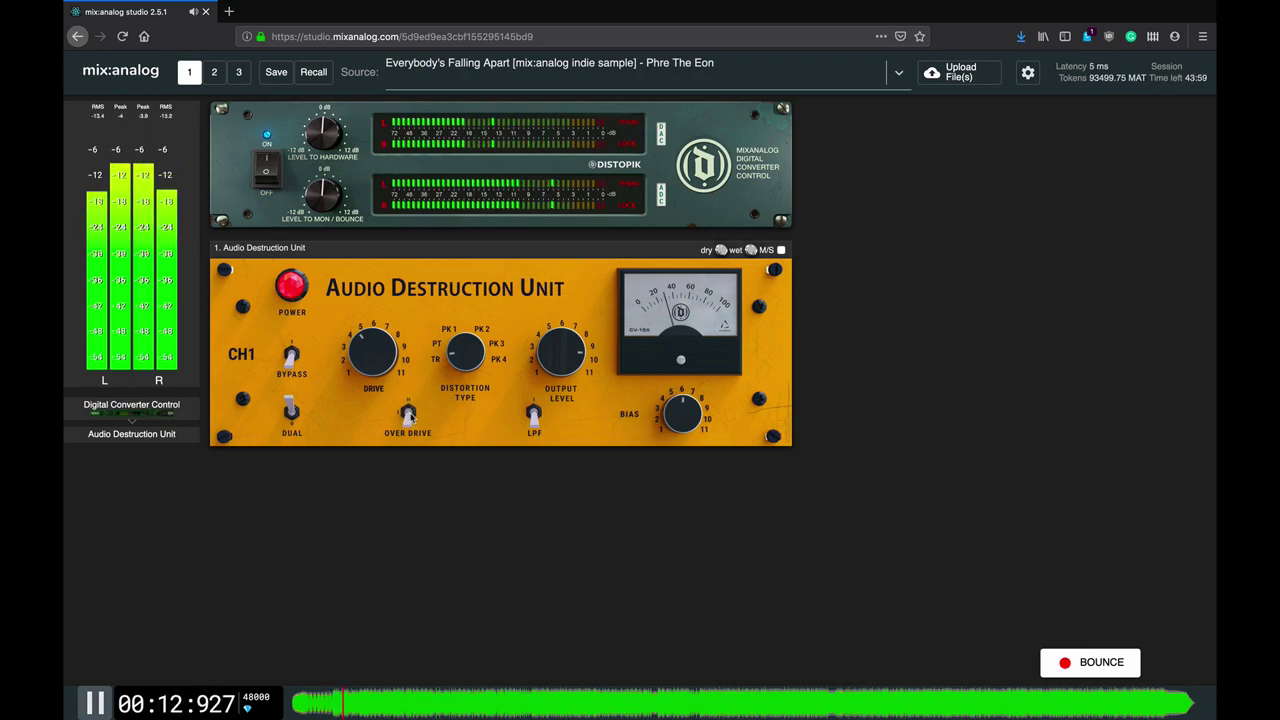
{"action": "left_click", "coordinate": [409, 414]}
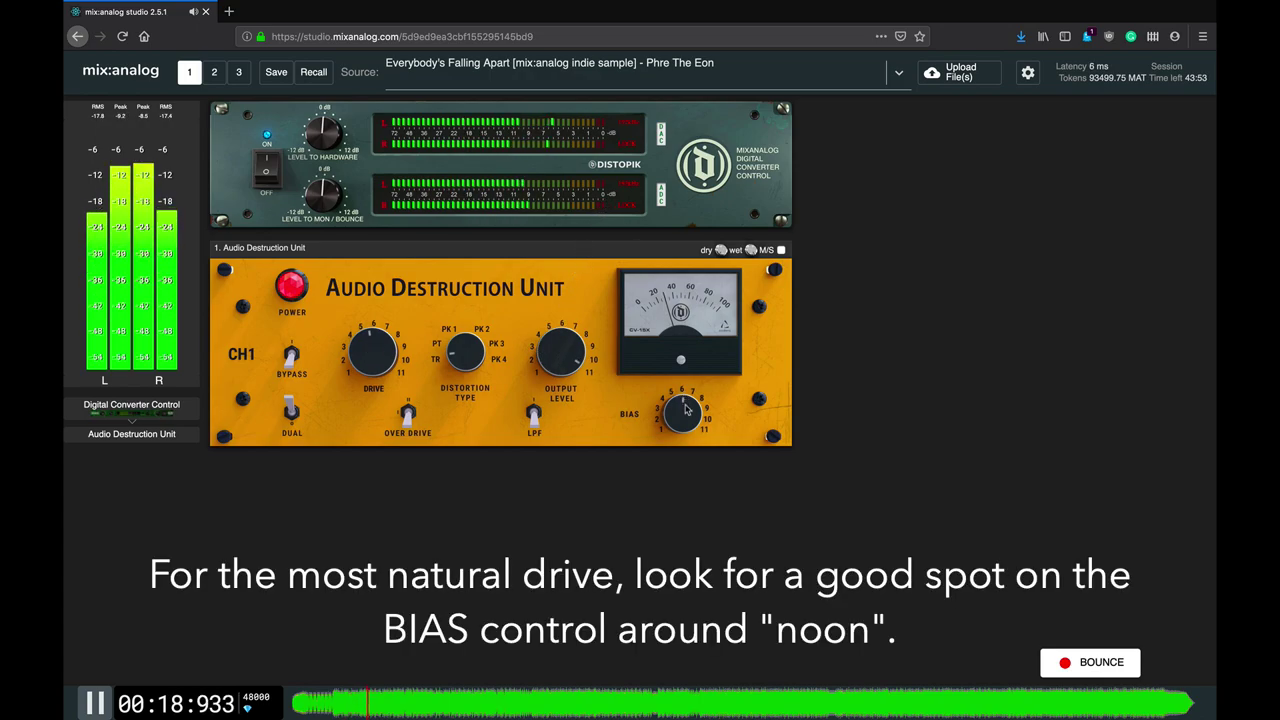
{"action": "mouse_move", "coordinate": [686, 408]}
{"action": "left_mouse_down"}
{"action": "mouse_move", "coordinate": [692, 390]}
{"action": "mouse_move", "coordinate": [688, 422]}
{"action": "mouse_move", "coordinate": [675, 420]}
{"action": "left_mouse_up"}
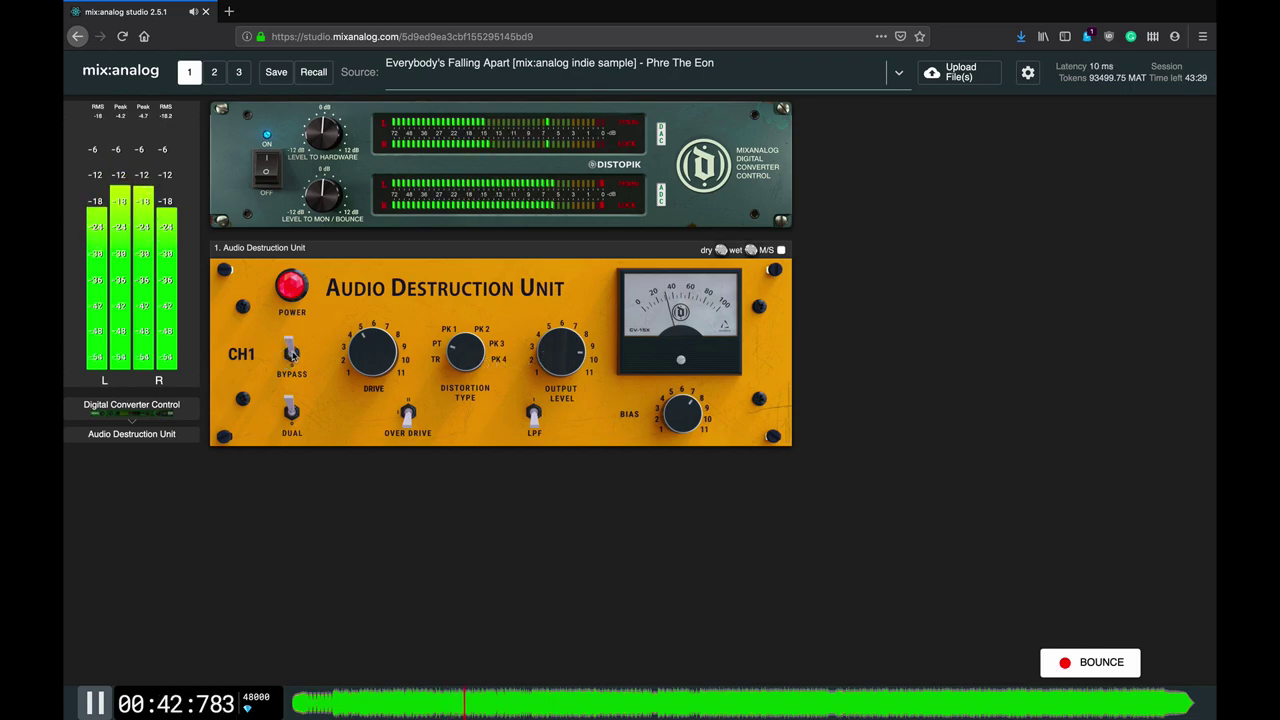
Bypass and re-engage the unit, then switch OVER DRIVE to its more aggressive setting
{"action": "left_click", "coordinate": [291, 355]}
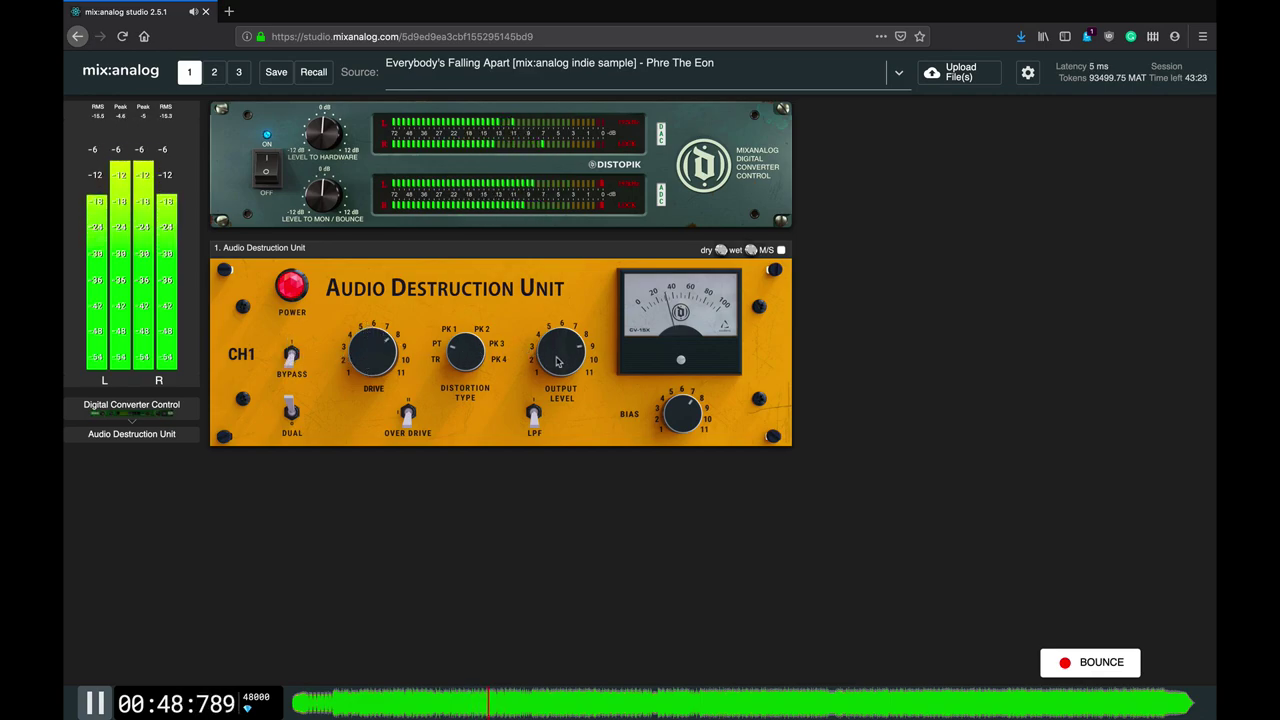
{"action": "left_click", "coordinate": [291, 355]}
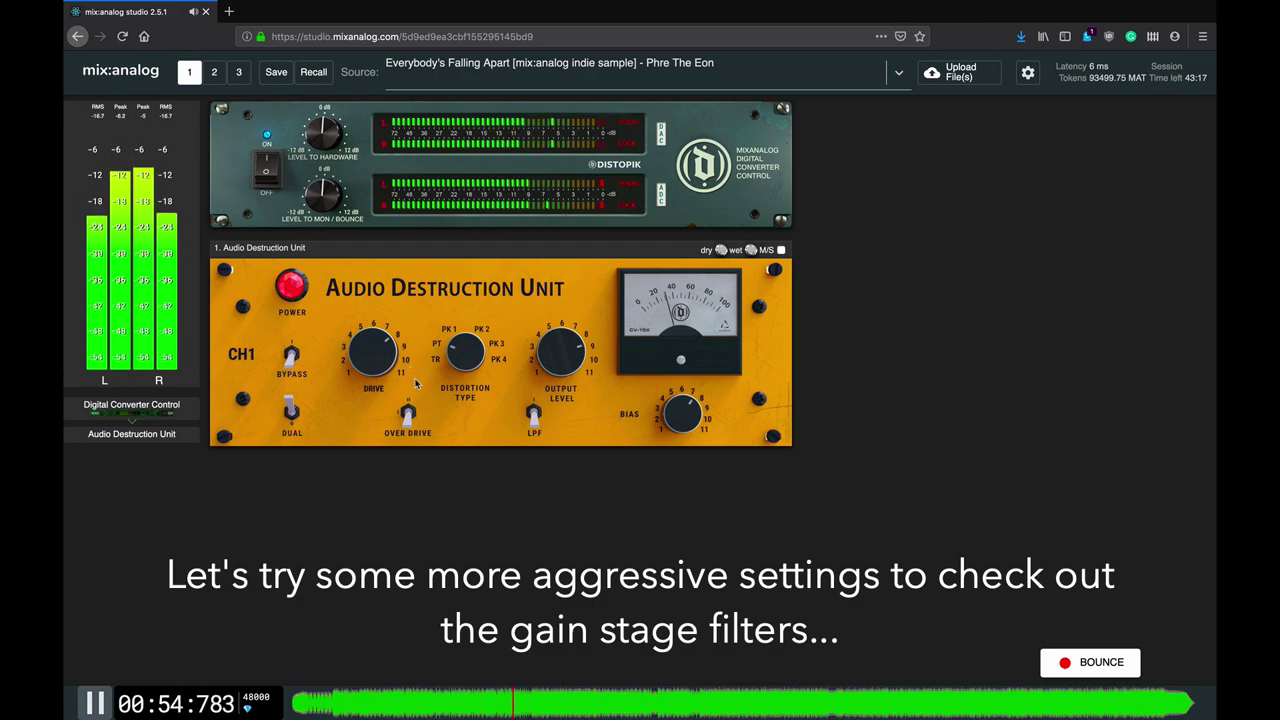
{"action": "left_click", "coordinate": [408, 416]}
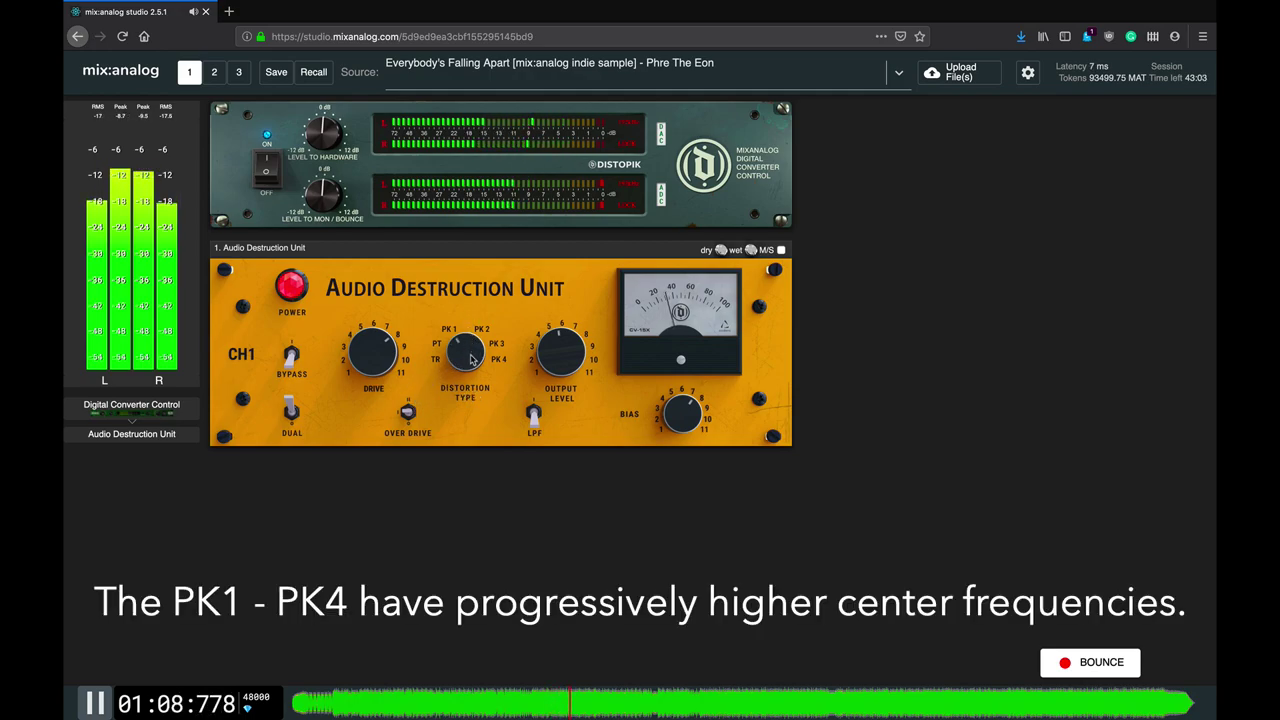
Turn DISTORTION TYPE from PK1 to PK2, flip the LPF, and nudge the BIAS slightly
{"action": "left_click_drag", "start_coordinate": [472, 361], "coordinate": [475, 311]}
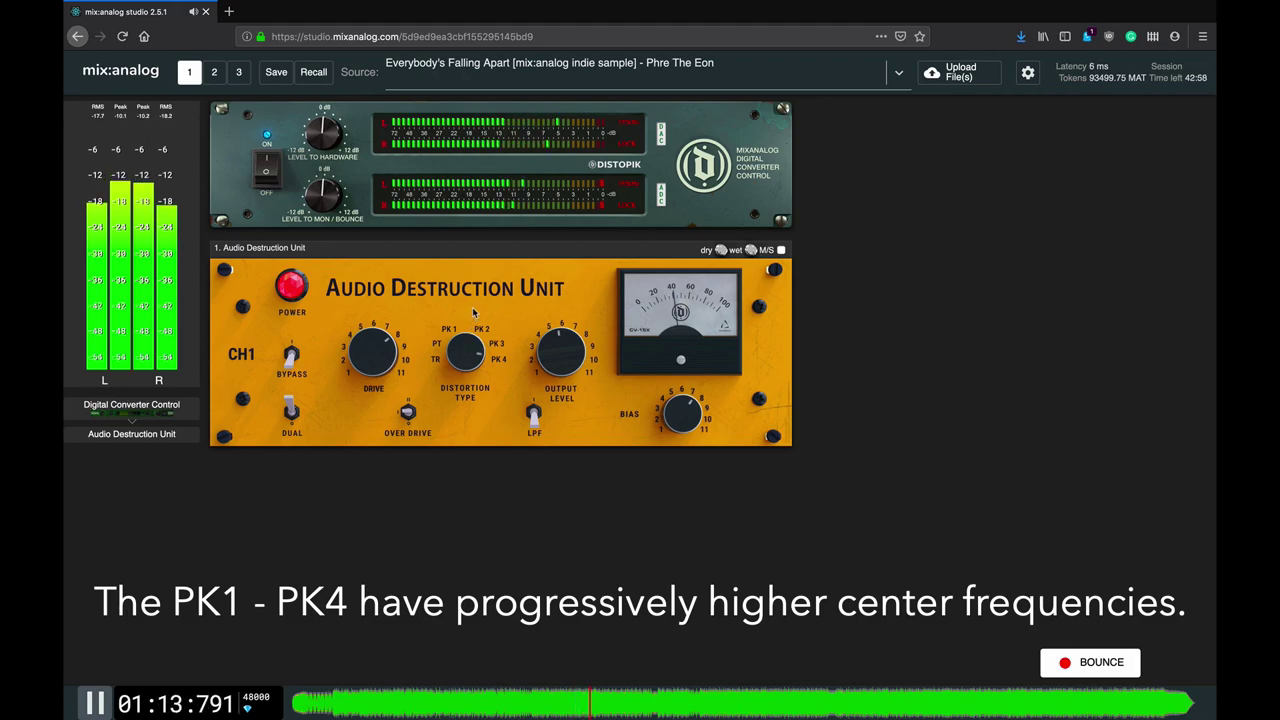
{"action": "left_click", "coordinate": [534, 411]}
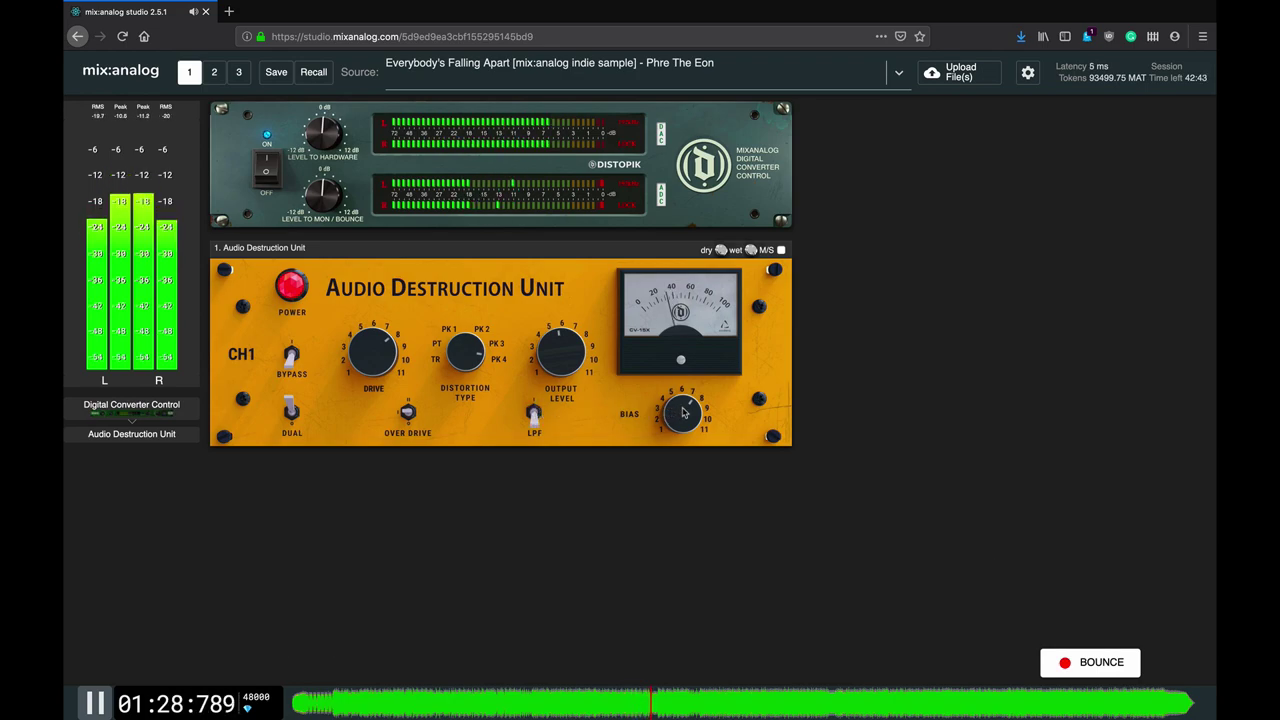
{"action": "left_click_drag", "start_coordinate": [683, 411], "coordinate": [678, 399]}
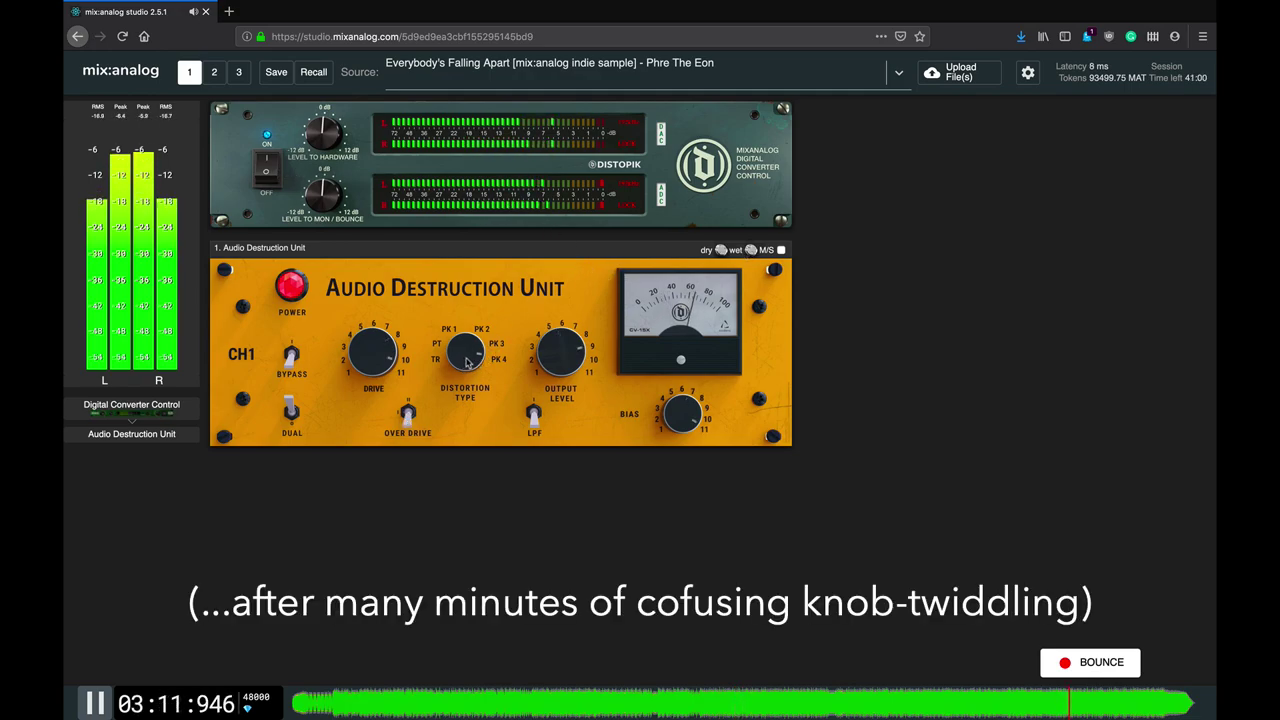
Flip the LPF twice, each time switching the Digital Converter off and back on to compare
{"action": "left_click", "coordinate": [536, 416]}
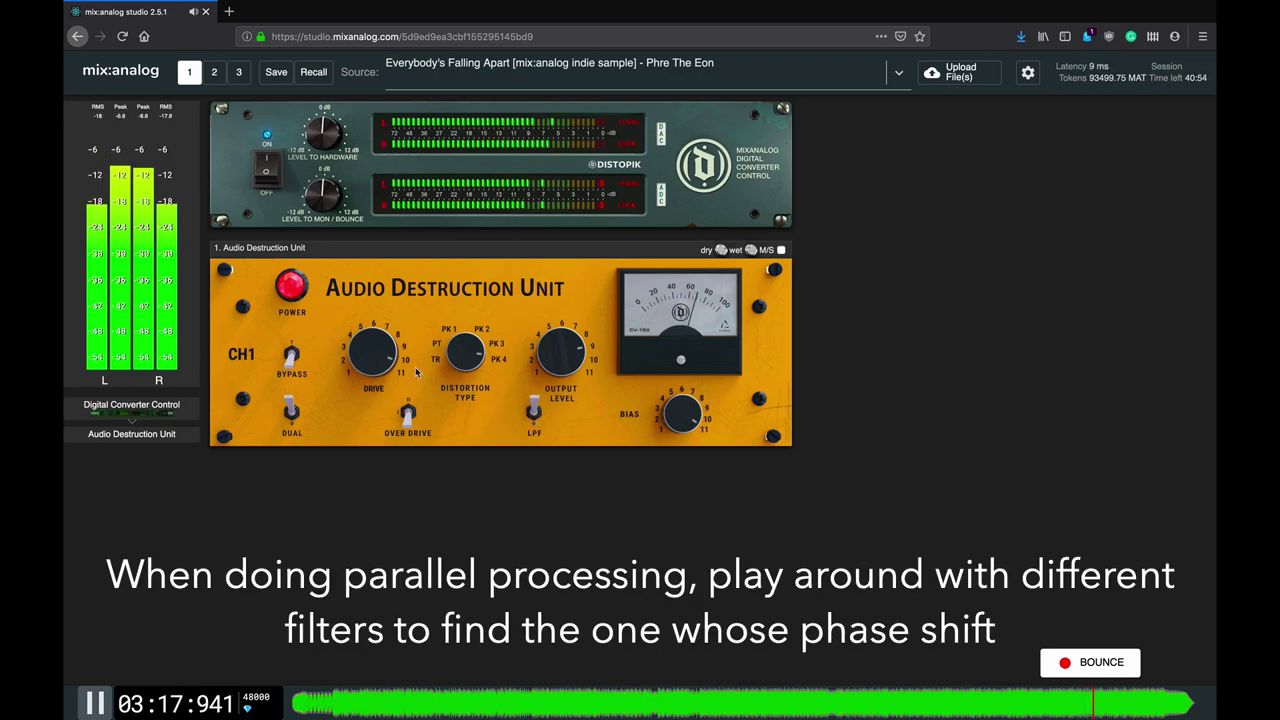
{"action": "left_click", "coordinate": [272, 171]}
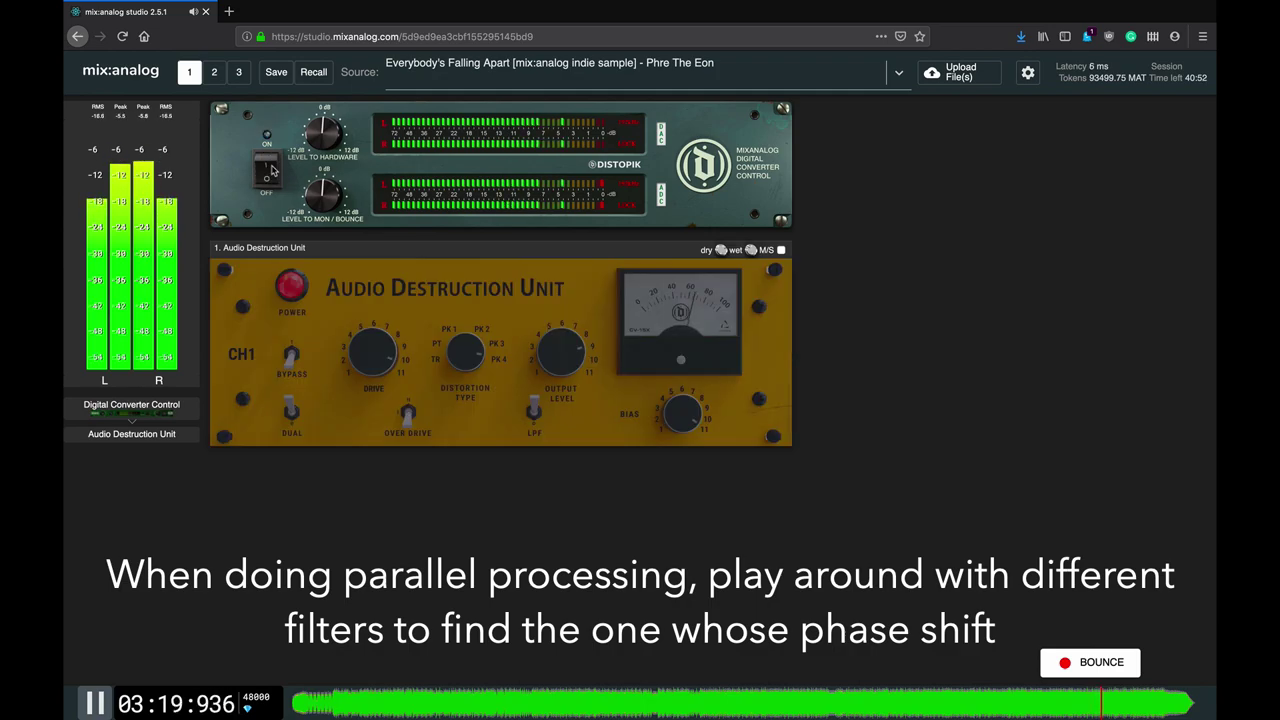
{"action": "left_click", "coordinate": [272, 171]}
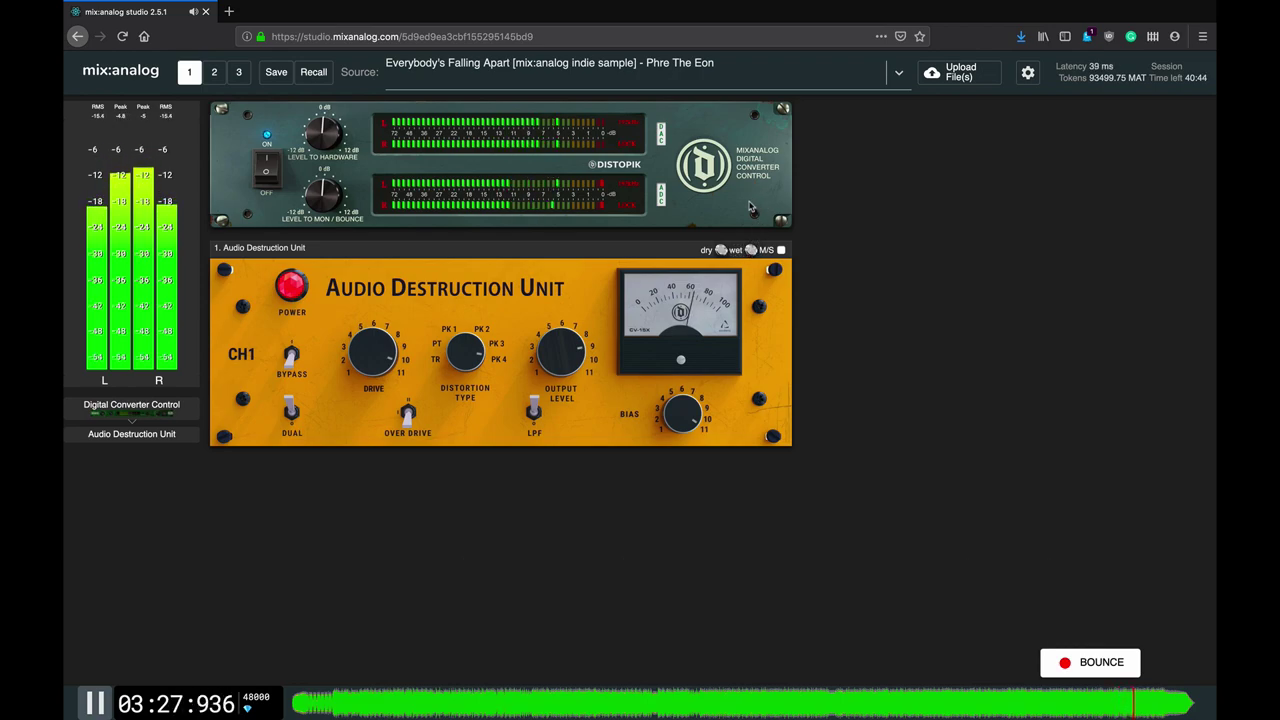
{"action": "left_click", "coordinate": [533, 413]}
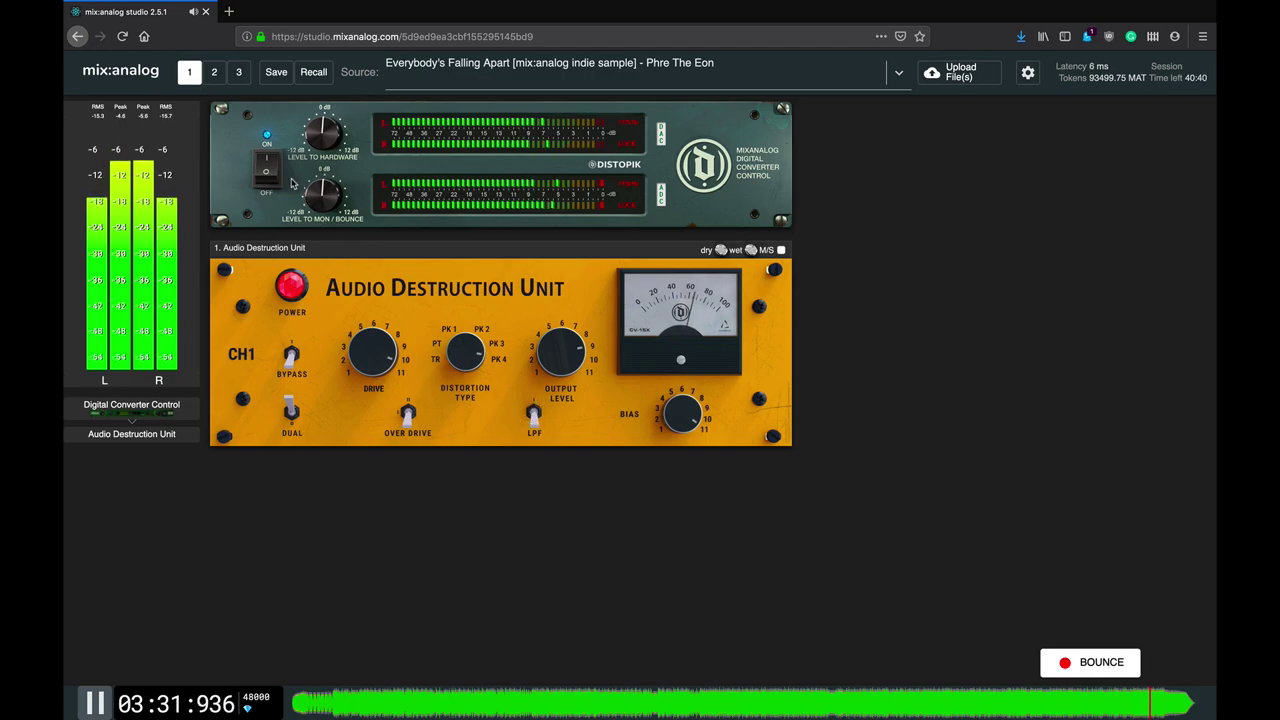
{"action": "left_click", "coordinate": [273, 175]}
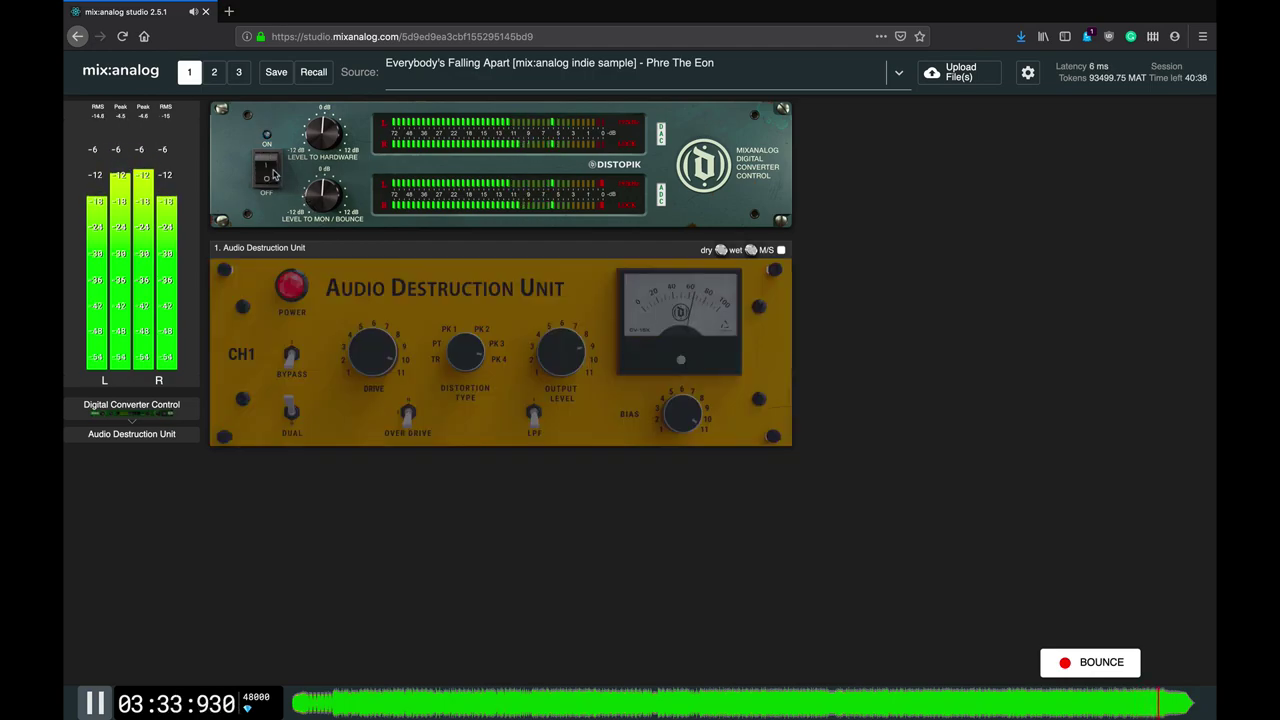
{"action": "left_click", "coordinate": [273, 175]}
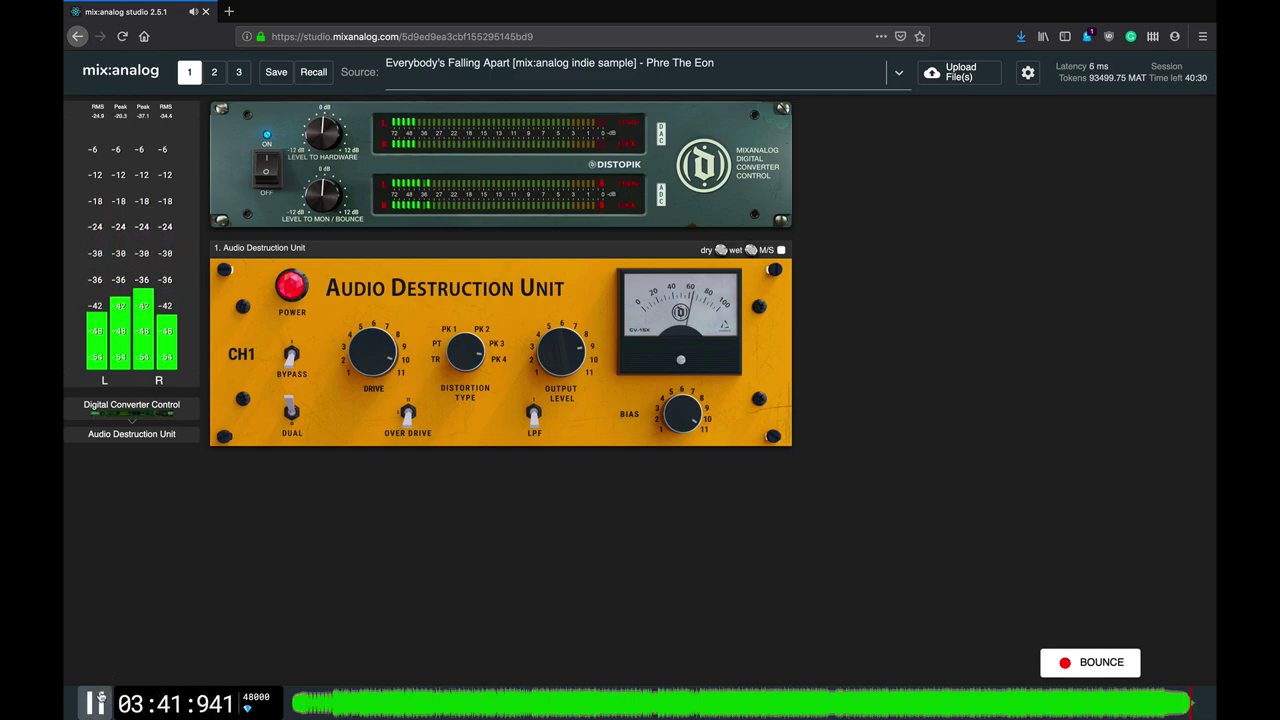
Pause playback near the end of the sample, at 3:42
{"action": "left_click", "coordinate": [97, 702]}
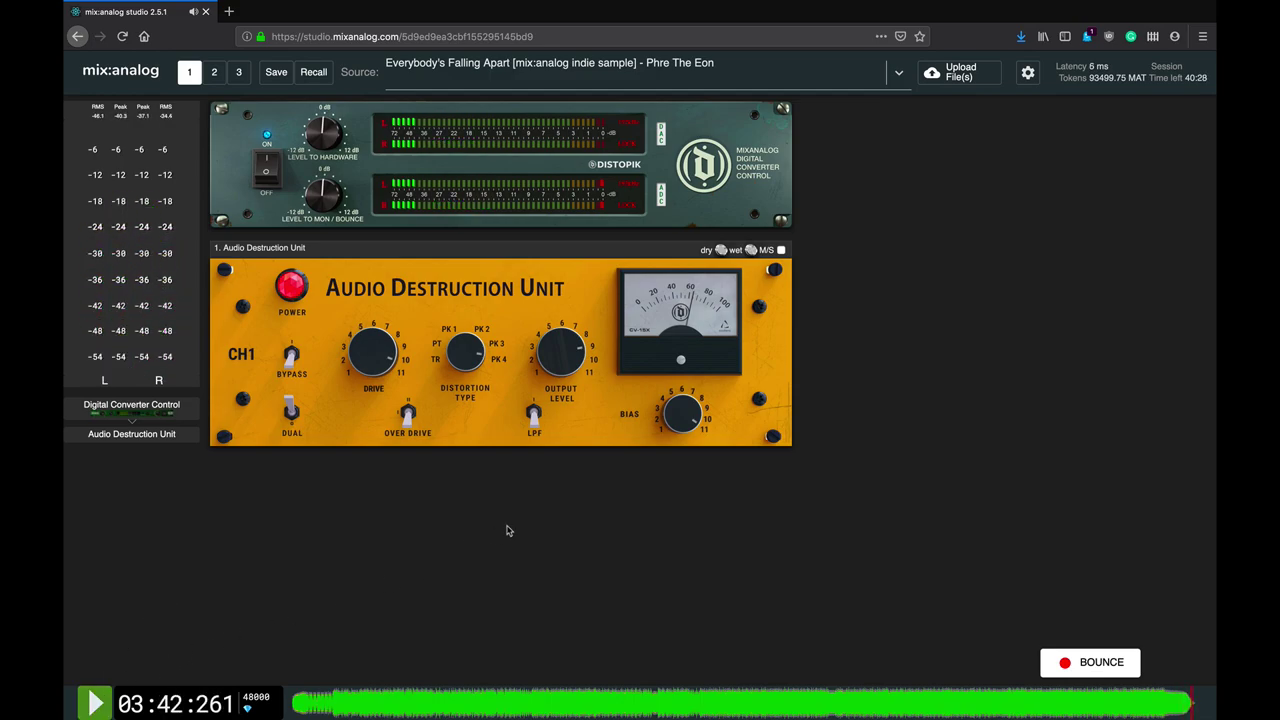